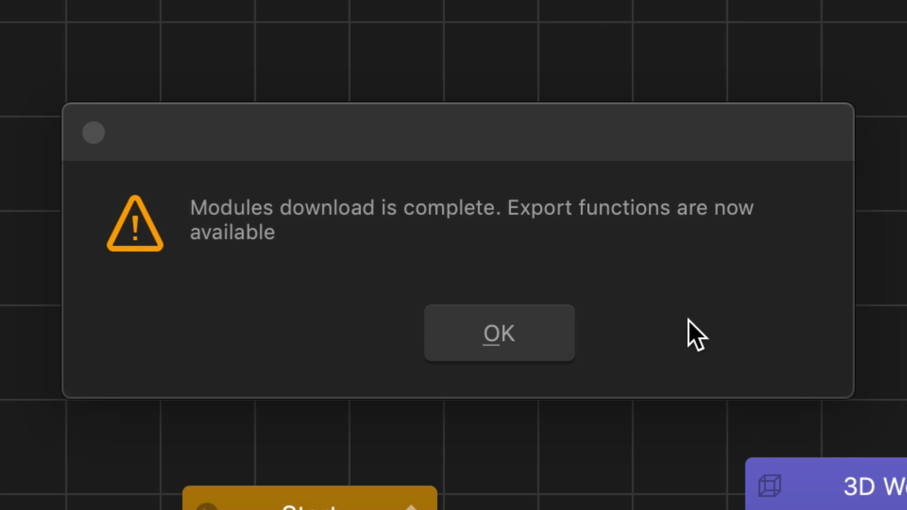
- Dismiss the 'Modules download is complete' notice after the download finishes
click(556, 330)
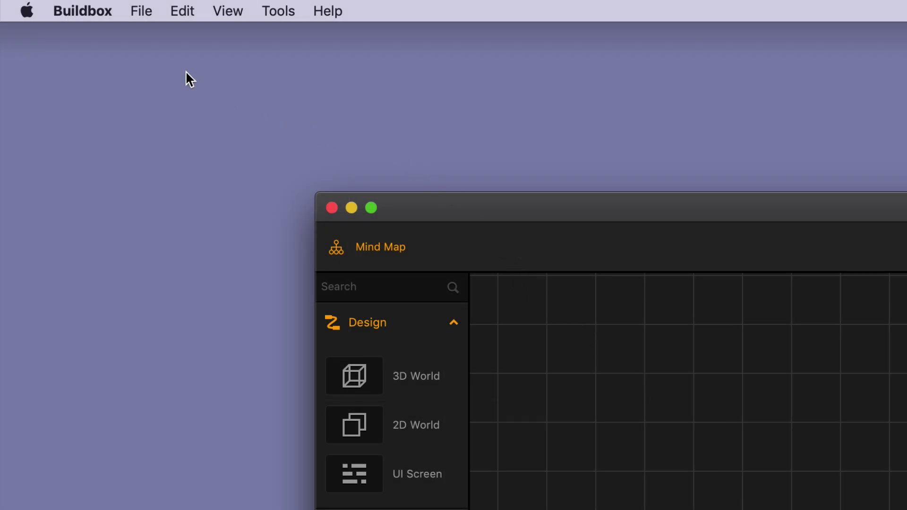
- Export the game for iOS, accepting the default bundle ID com.companyname.gamename
click(146, 12)
mouse_move(196, 140)
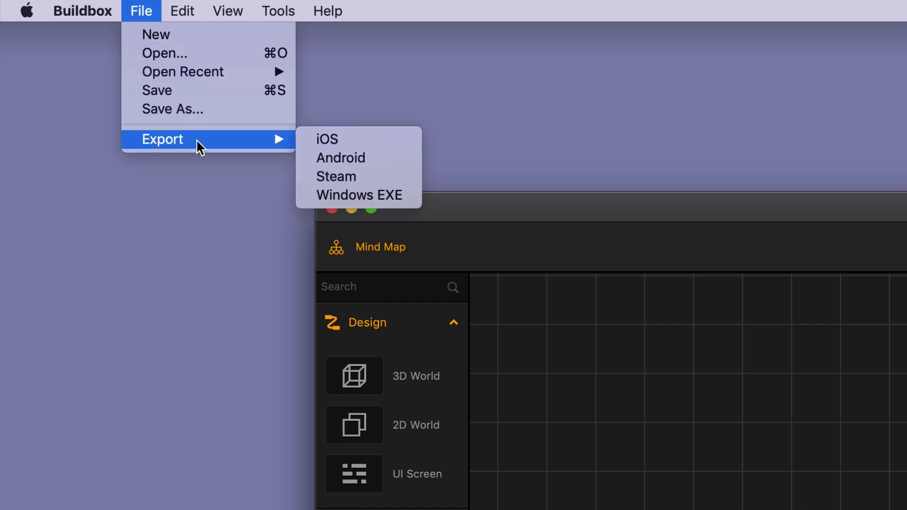
click(336, 138)
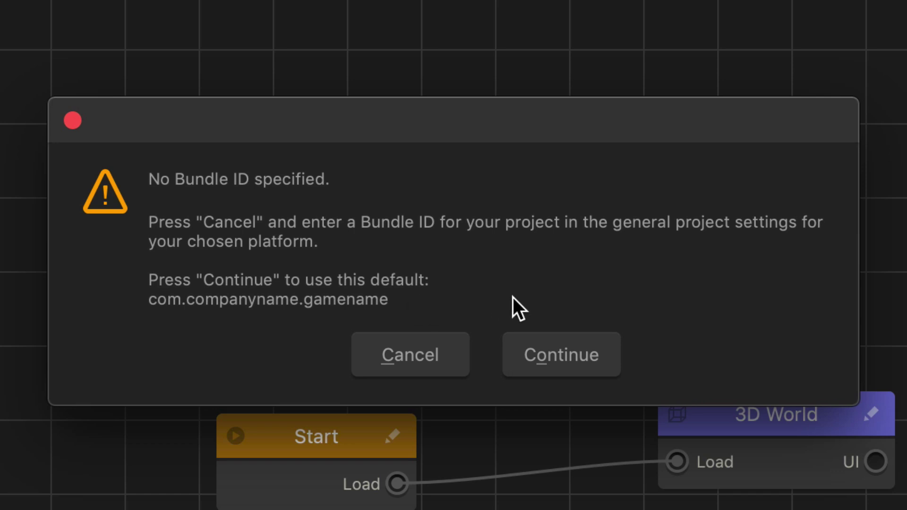
click(588, 353)
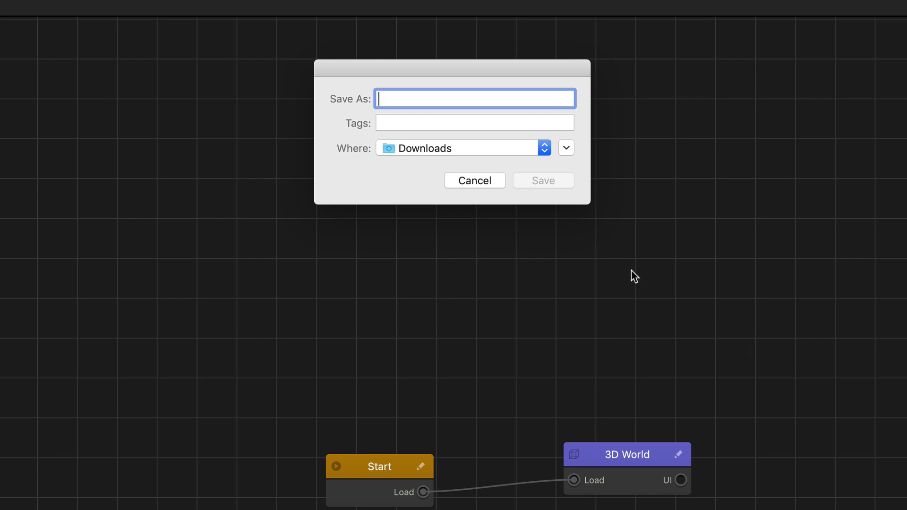
- Save the iOS export as 'Game Example' on the iCloud Desktop
click(503, 147)
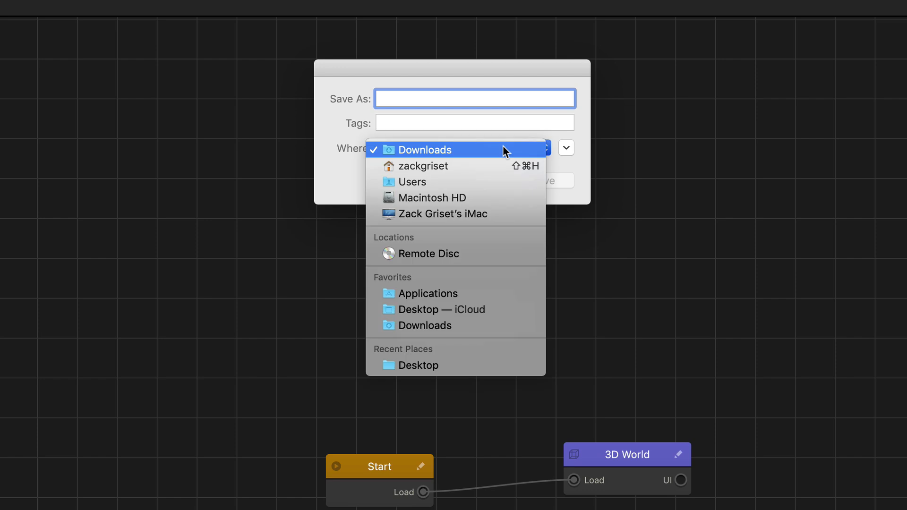
click(478, 309)
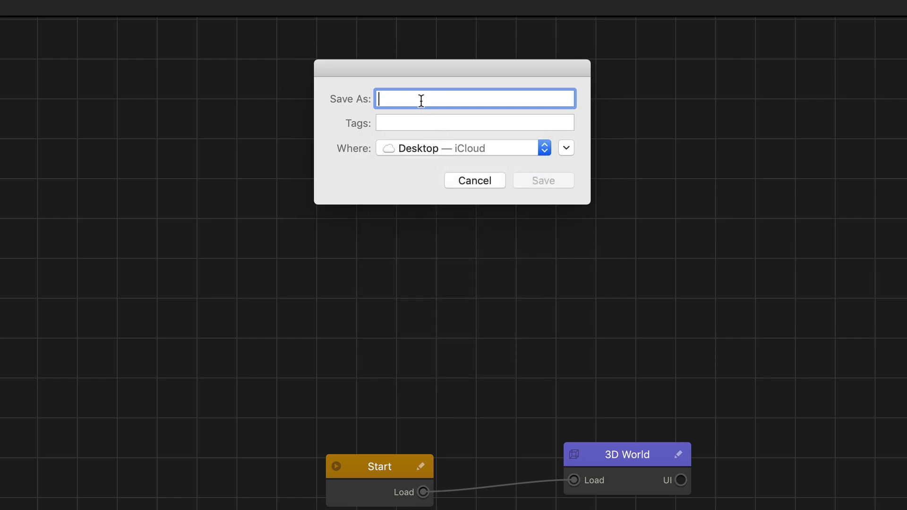
text(Game Example)
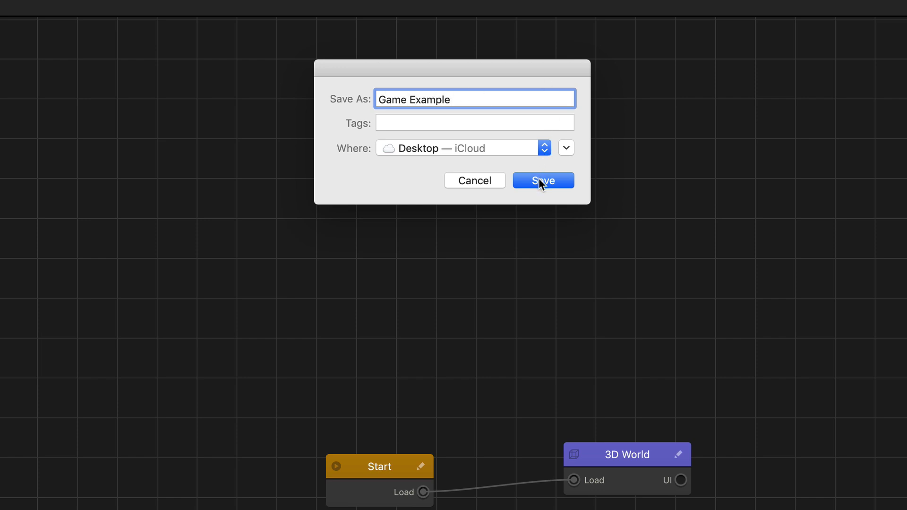
click(540, 181)
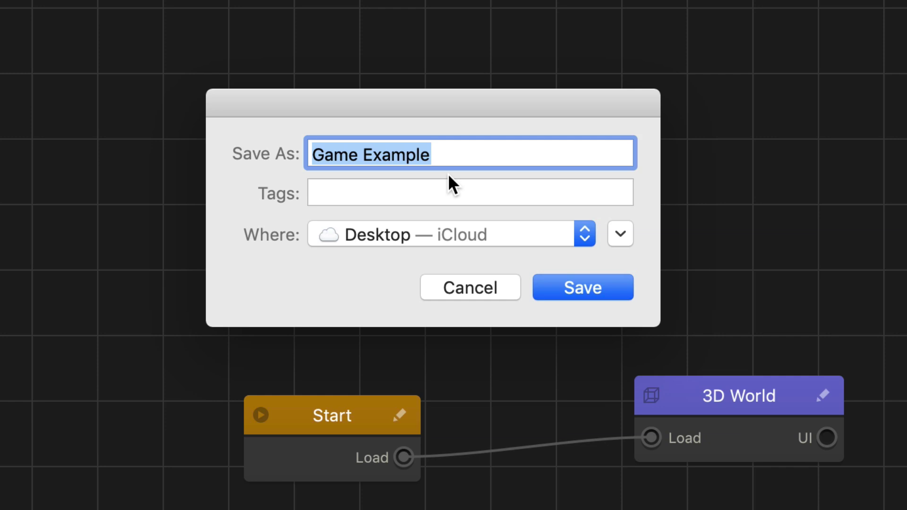
click(605, 285)
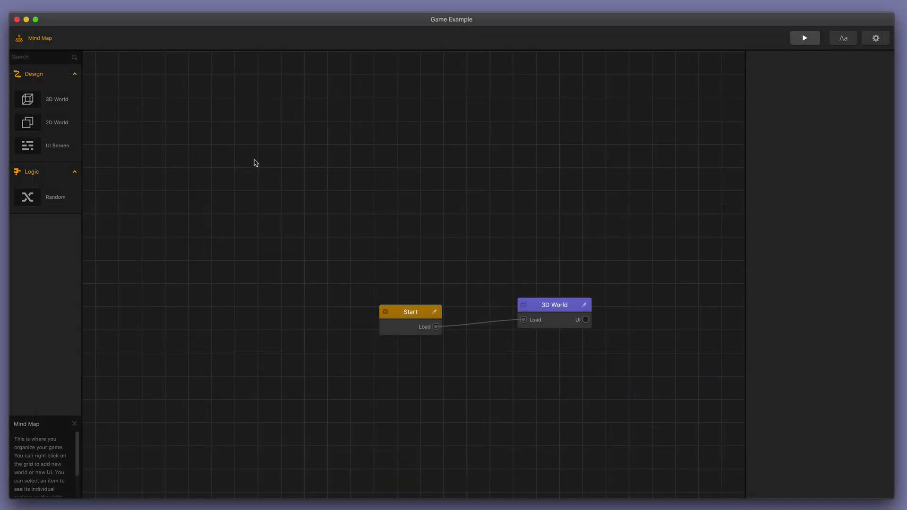
- Close Buildbox and open BBPlayer.xcodeproj from the Game Example ios folder in Finder
click(17, 19)
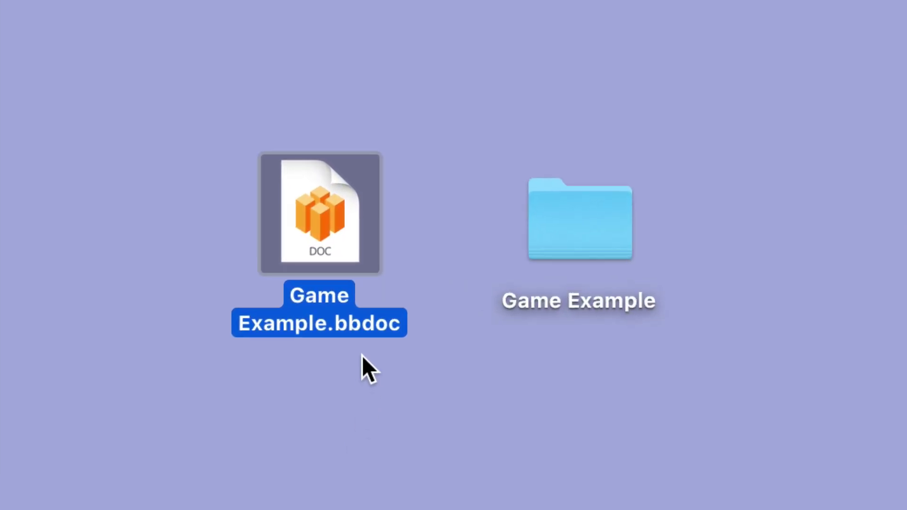
click(573, 263)
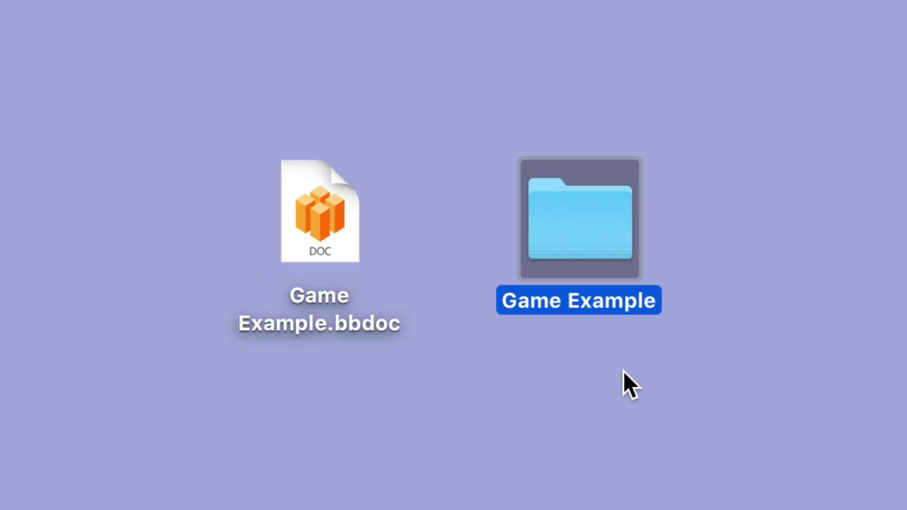
double_click(596, 224)
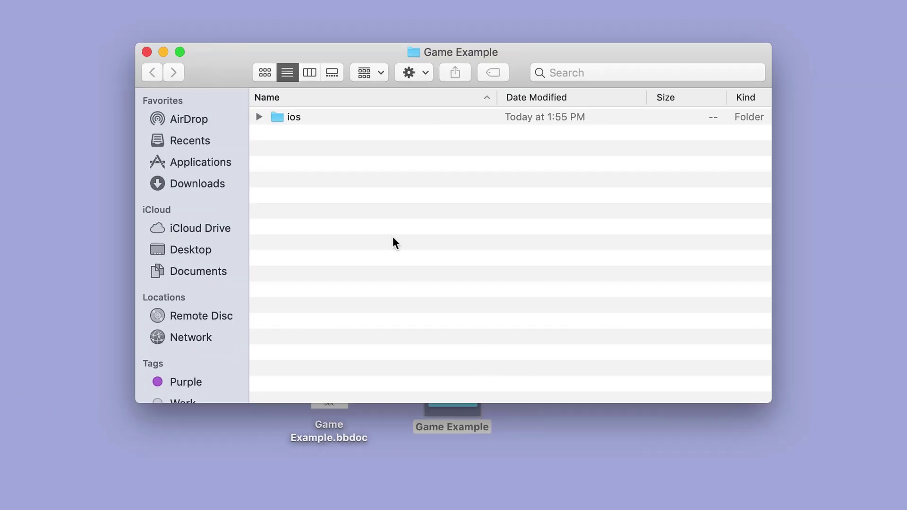
click(258, 116)
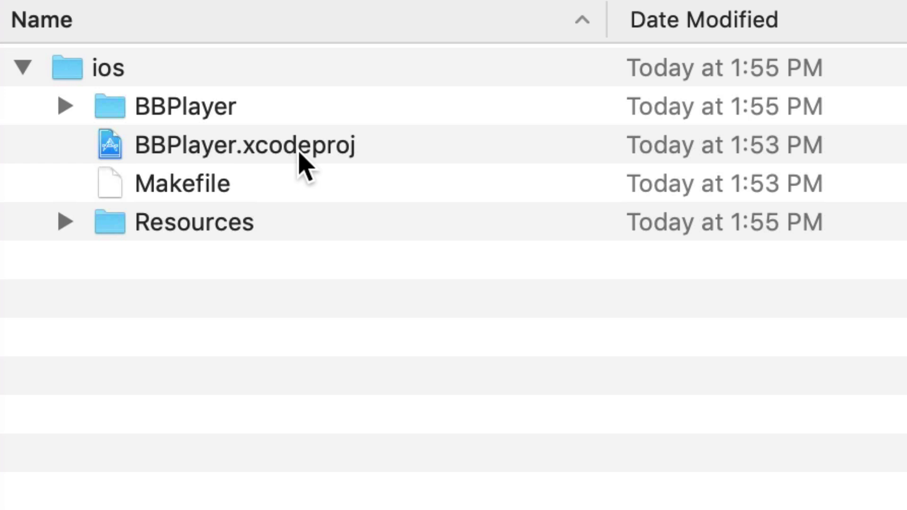
double_click(329, 148)
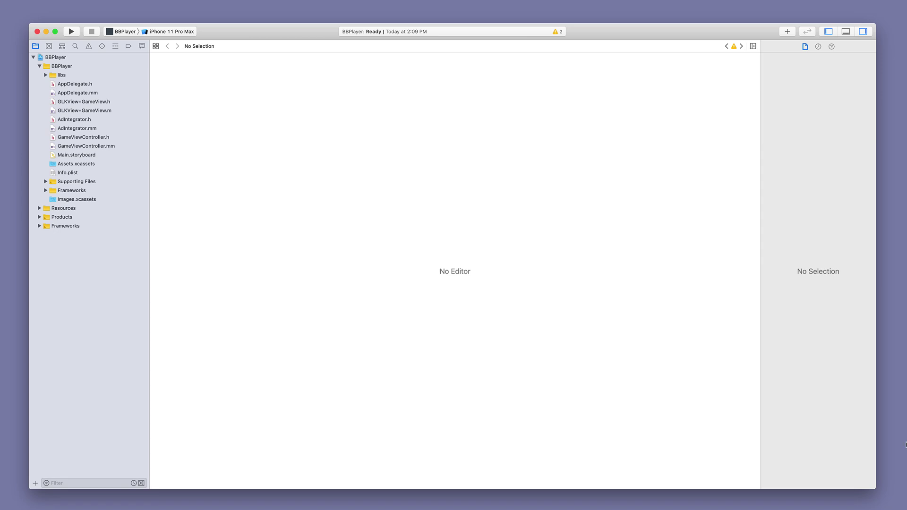
- Launch the App Store from the Dock while the BBPlayer project loads
mouse_move(318, 506)
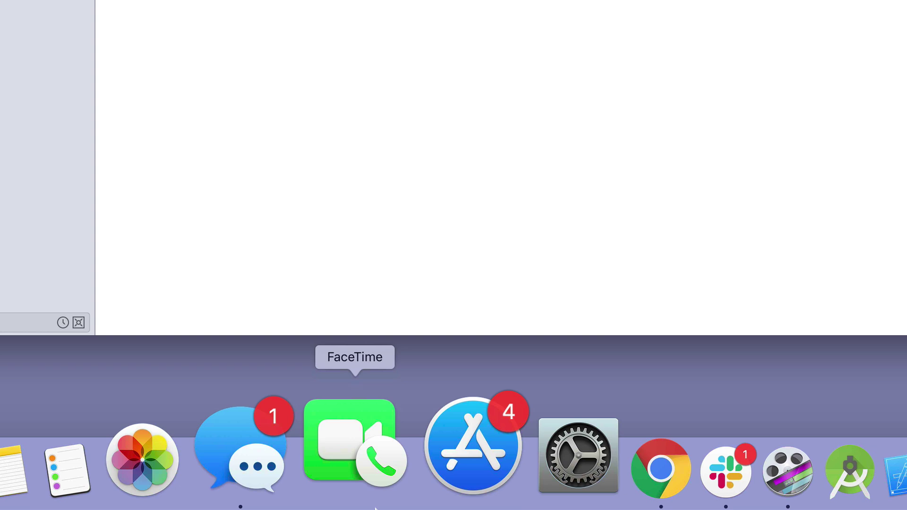
click(423, 460)
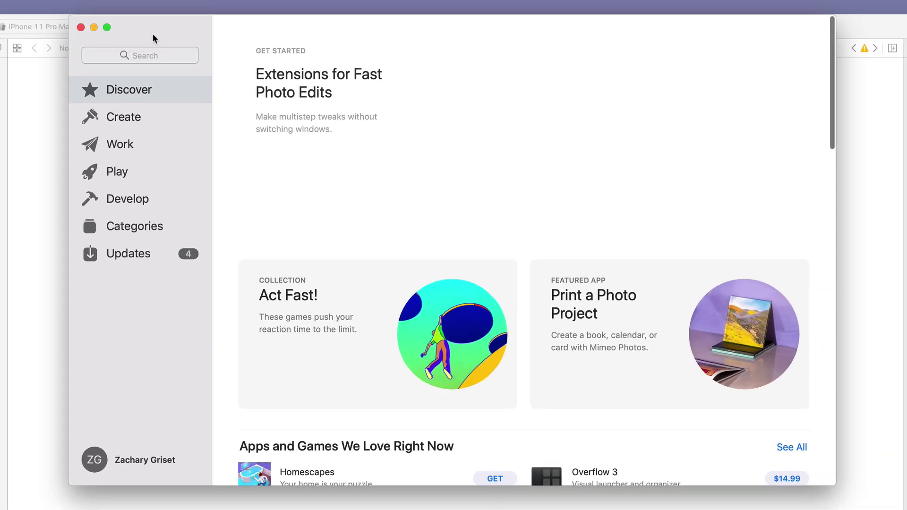
- Search the App Store for 'xcode', confirm it is installed, and close the store
click(148, 56)
text(xcode)
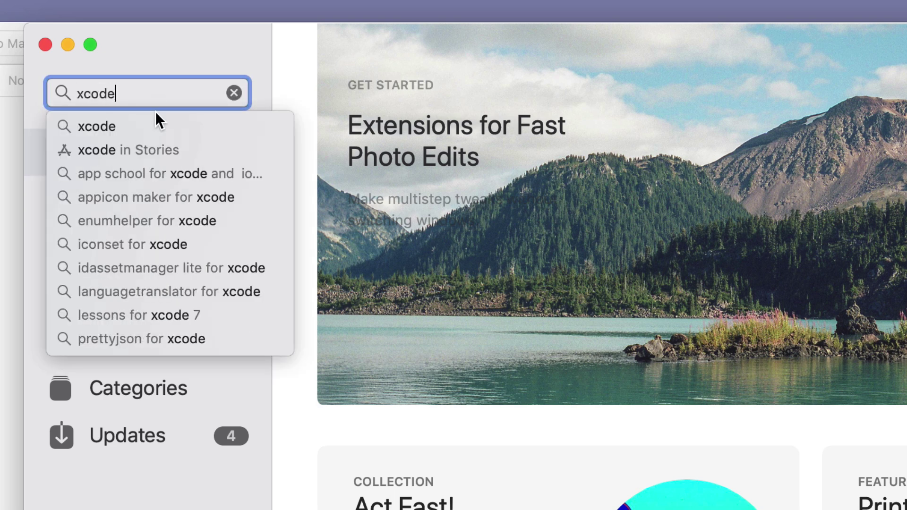
click(157, 125)
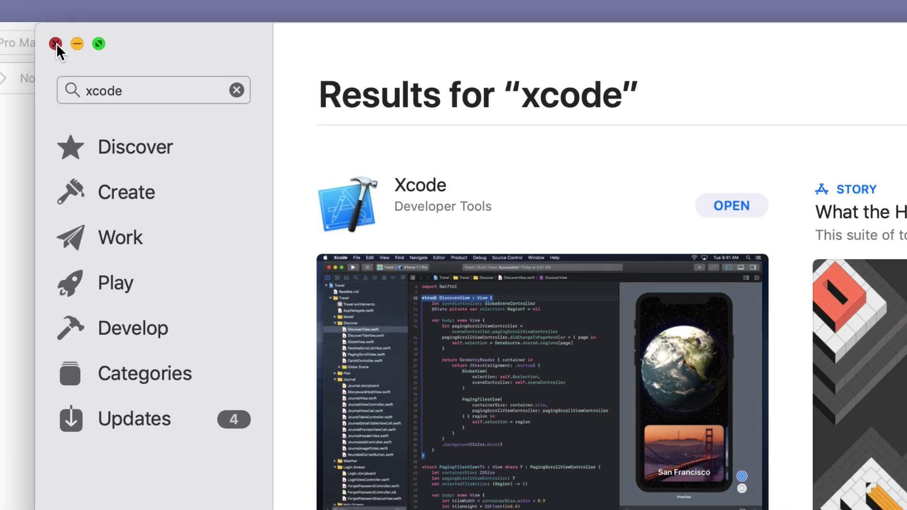
click(46, 44)
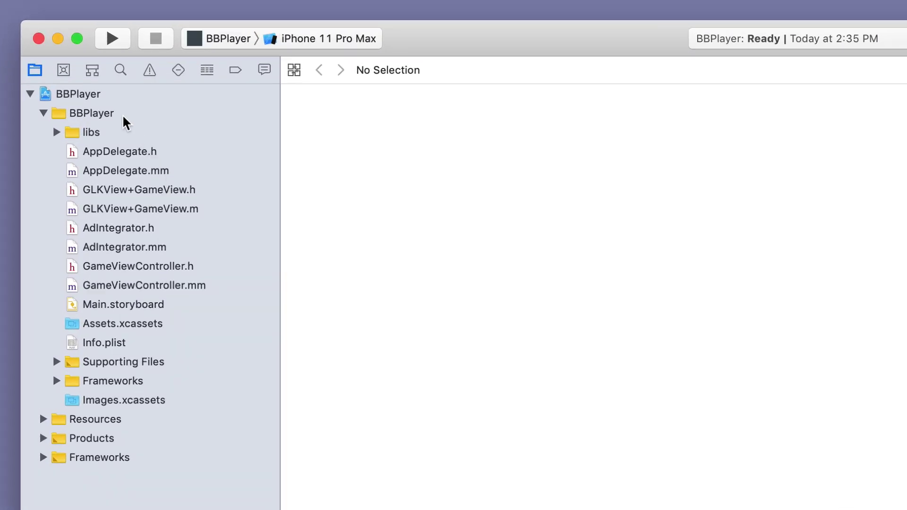
- Show the BBPlayer project's Signing & Capabilities settings
click(96, 93)
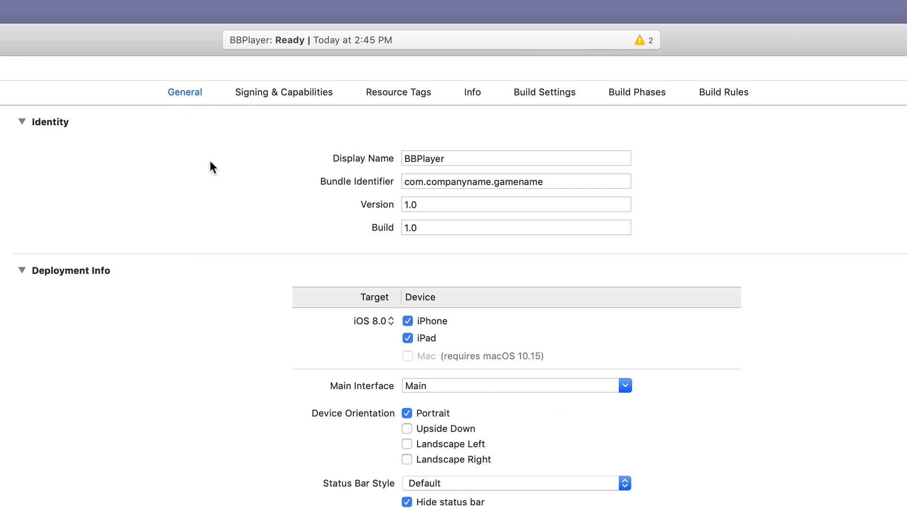
click(289, 94)
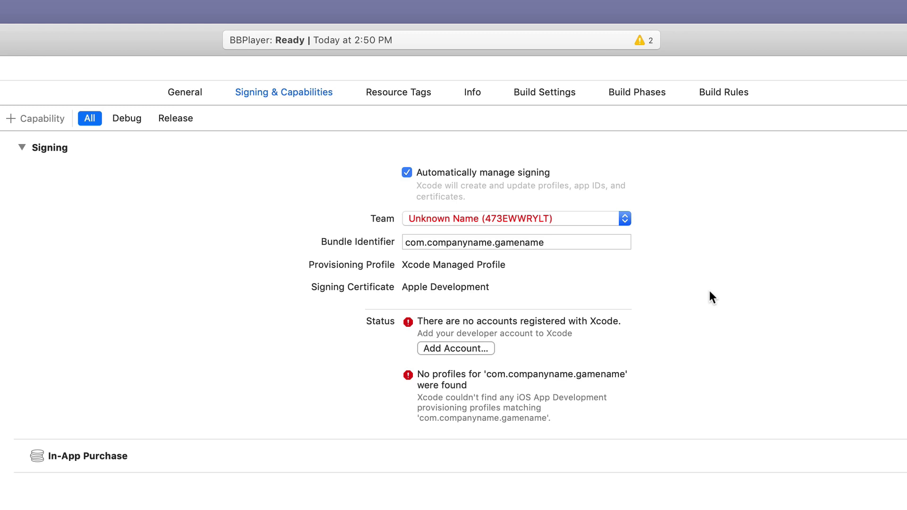
- Choose 'Add an Account...' from the Team popup to reach the Apple ID sign-in
click(611, 216)
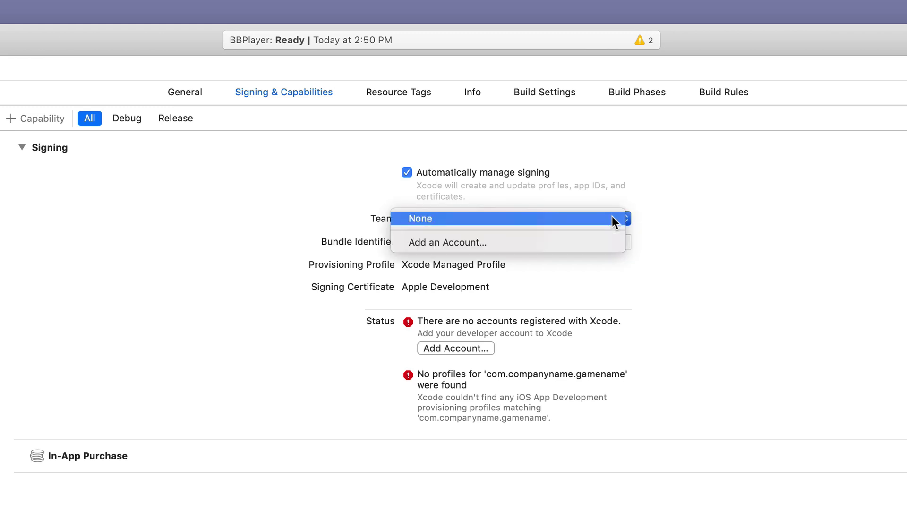
click(548, 241)
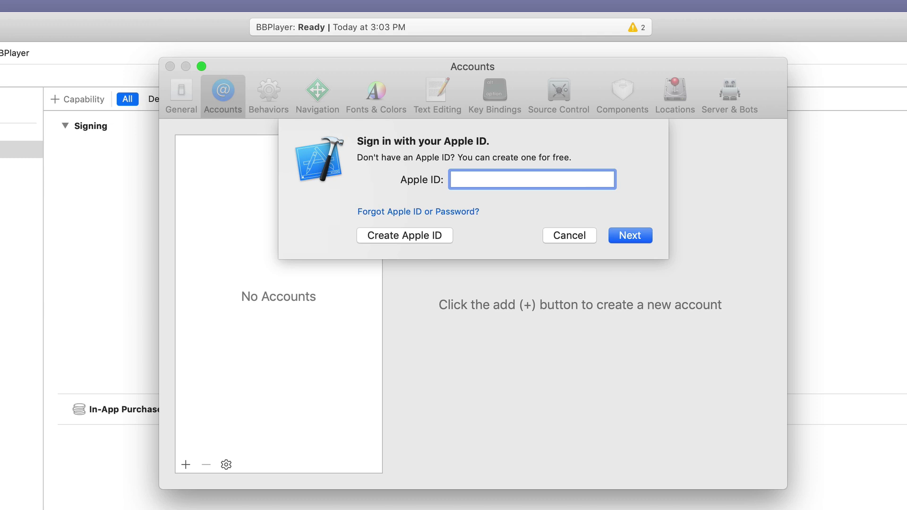
- Sign in with the Apple ID and its password, then close the Accounts window
click(619, 234)
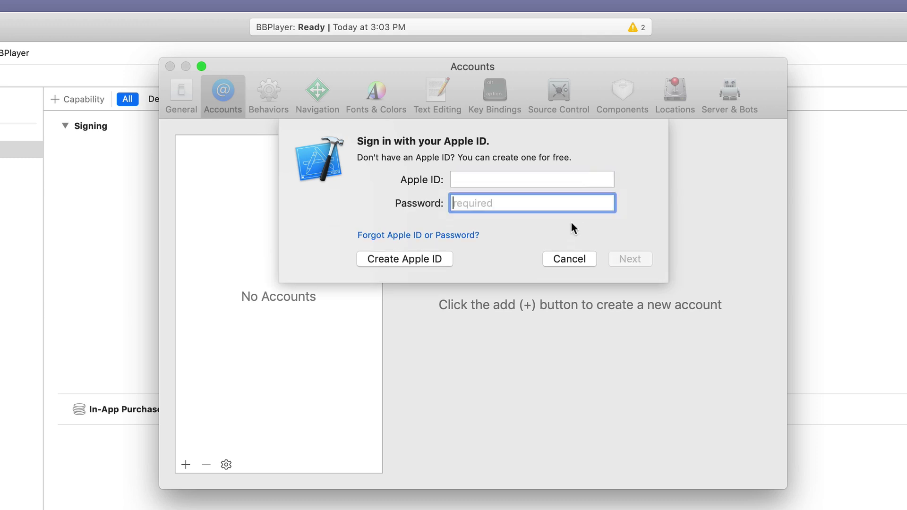
text(••••••••••)
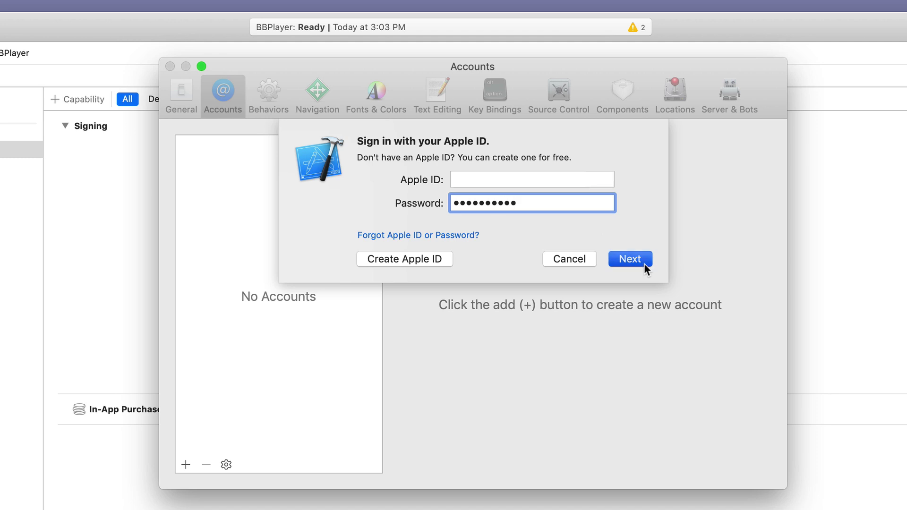
click(644, 262)
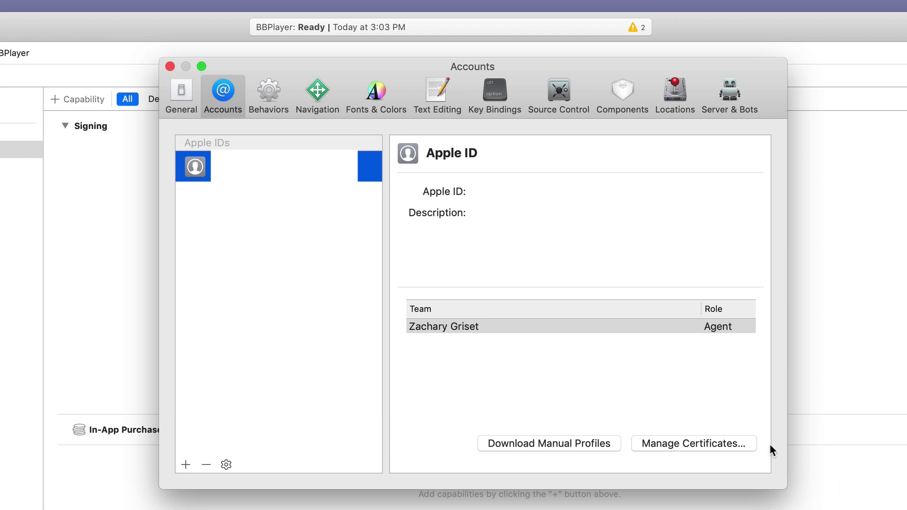
click(170, 66)
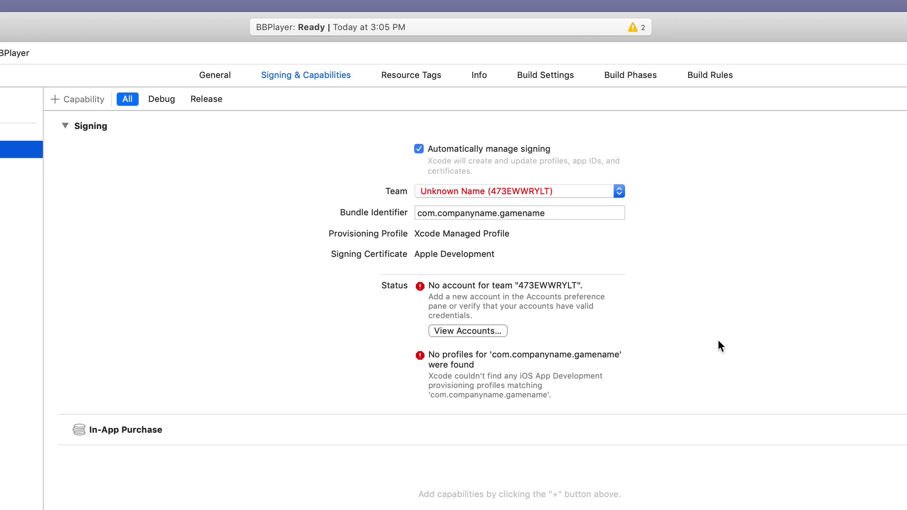
- Select the developer team and change the bundle identifier to com.companyname.gamenamextcyv546, retrying registration
click(591, 191)
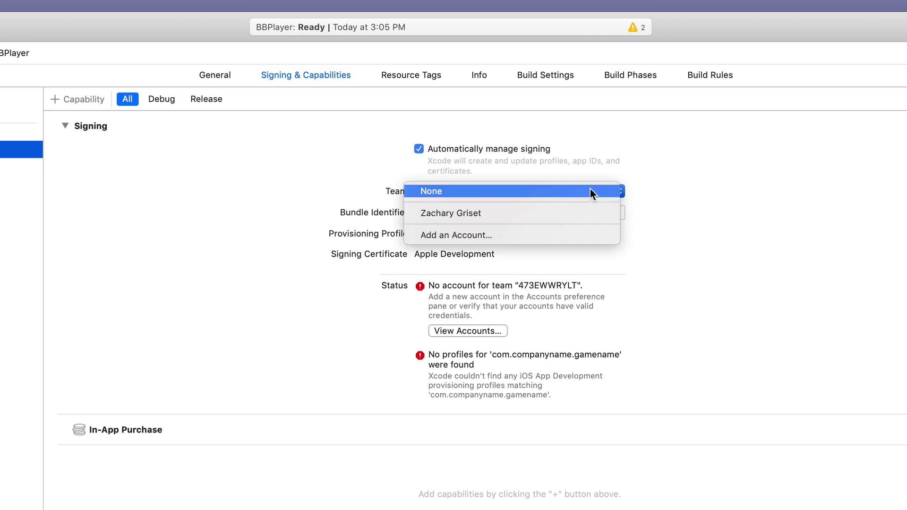
click(585, 213)
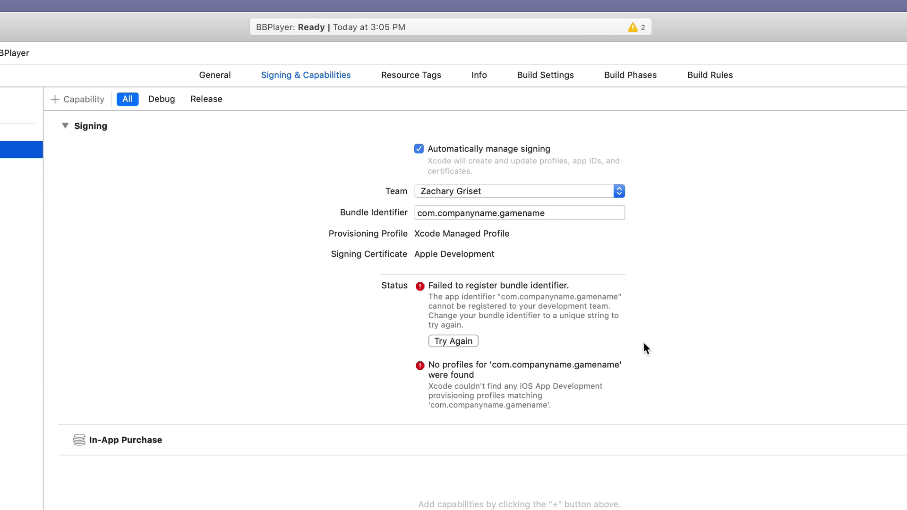
click(569, 215)
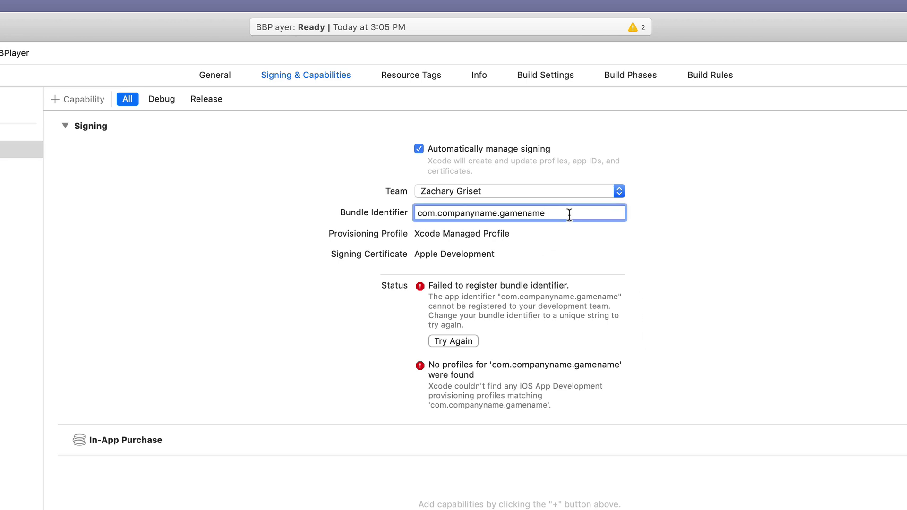
text(xtcyv546)
click(464, 341)
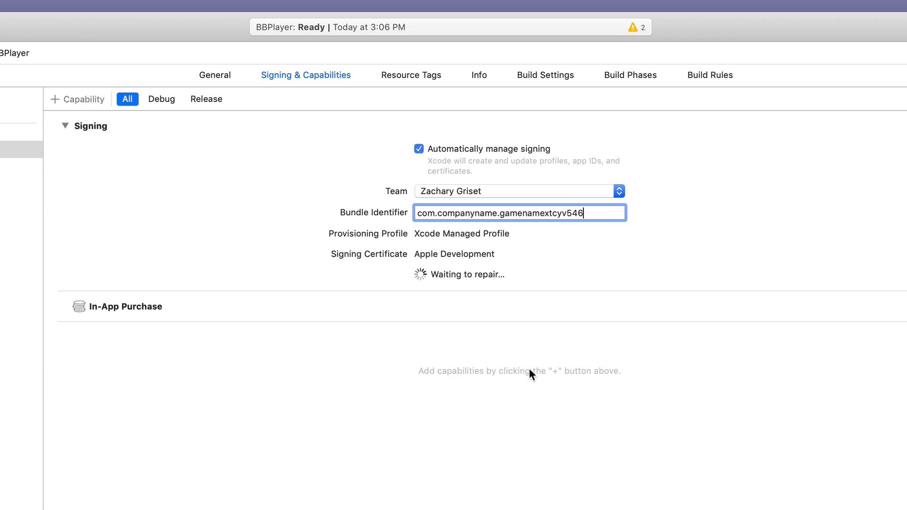
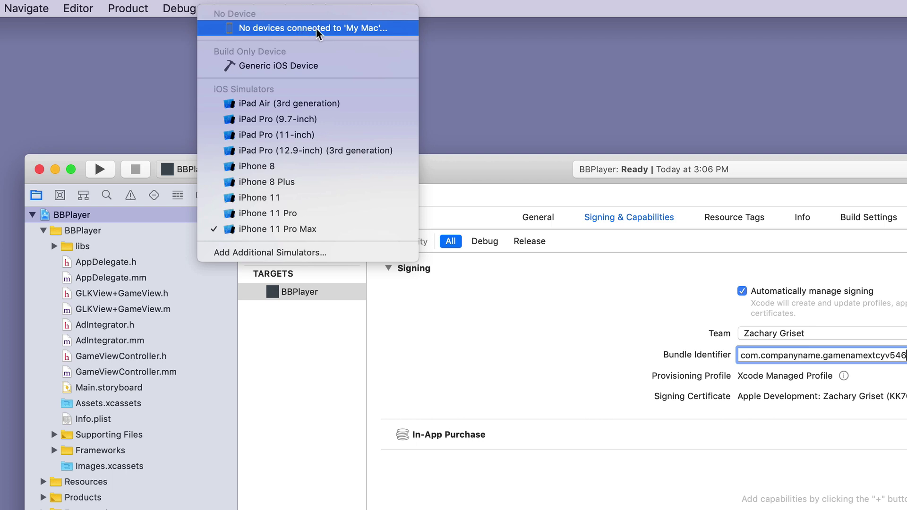
- Close the run destination list without picking a device
click(459, 119)
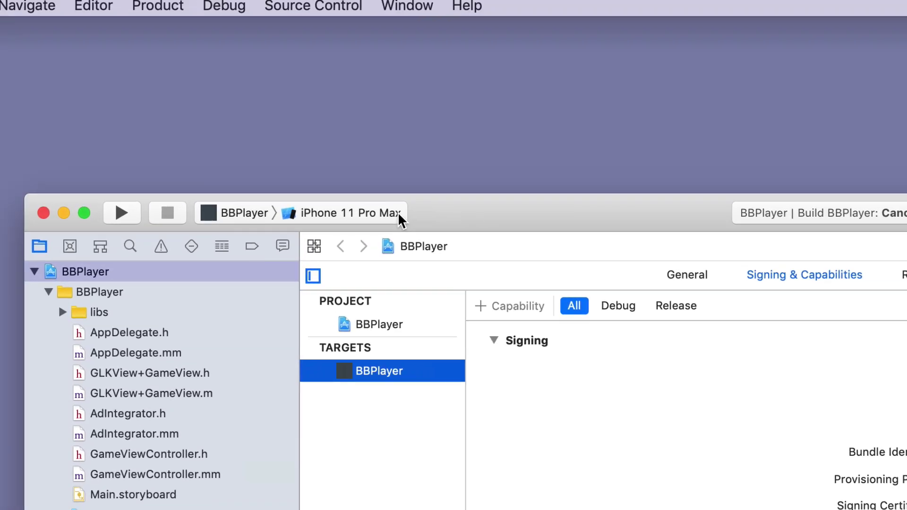
- Choose the connected iPhone as BBPlayer's run destination in place of the iPhone 11 Pro Max simulator
click(398, 215)
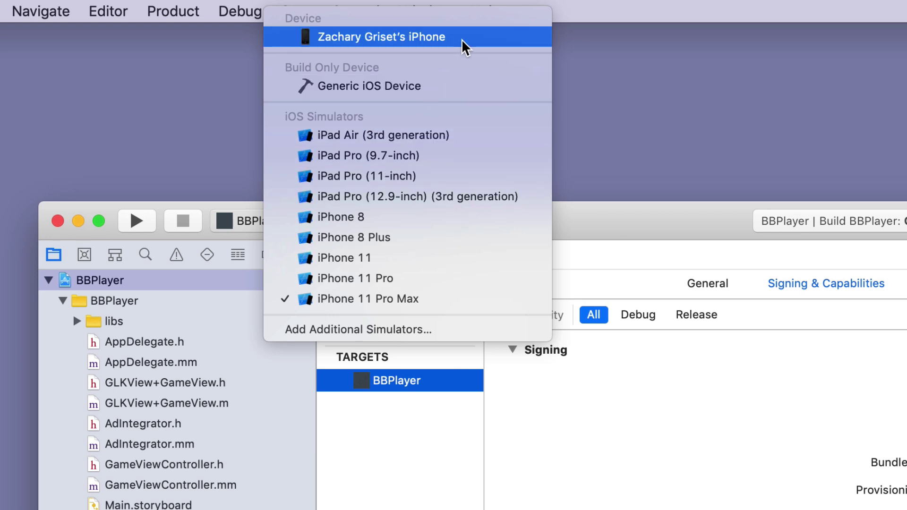
click(465, 46)
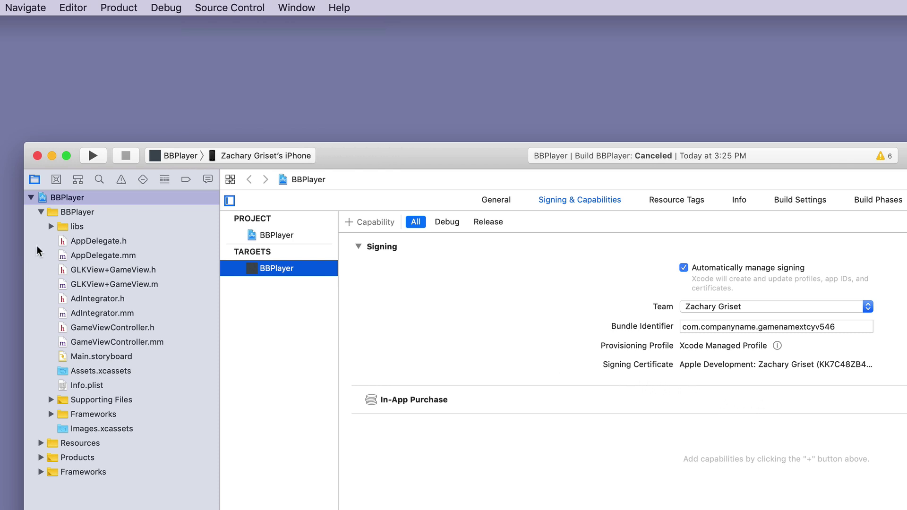
- Run BBPlayer on the iPhone, entering the login keychain password and allowing codesign to use the key
click(93, 161)
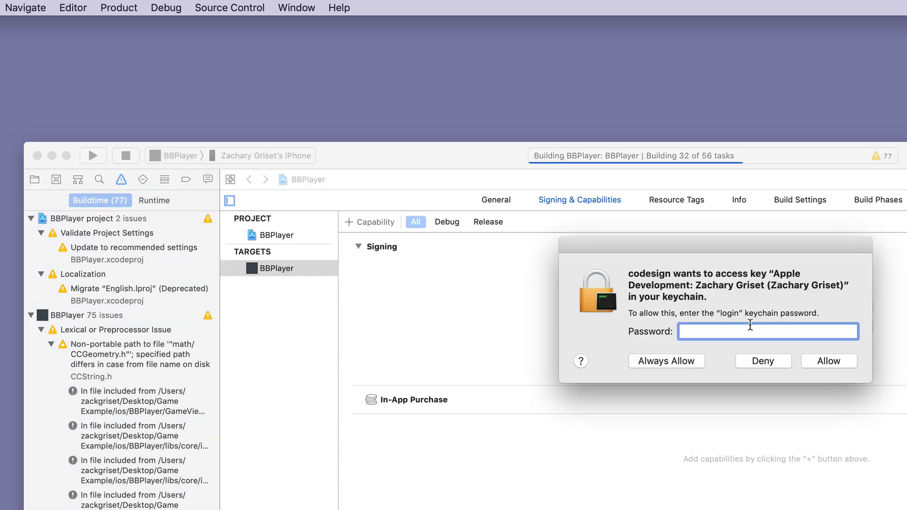
text(••••)
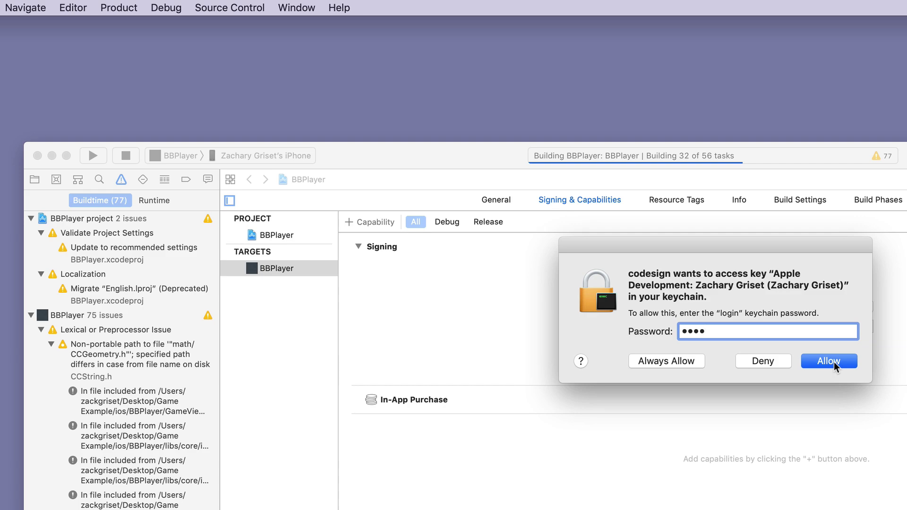
click(834, 362)
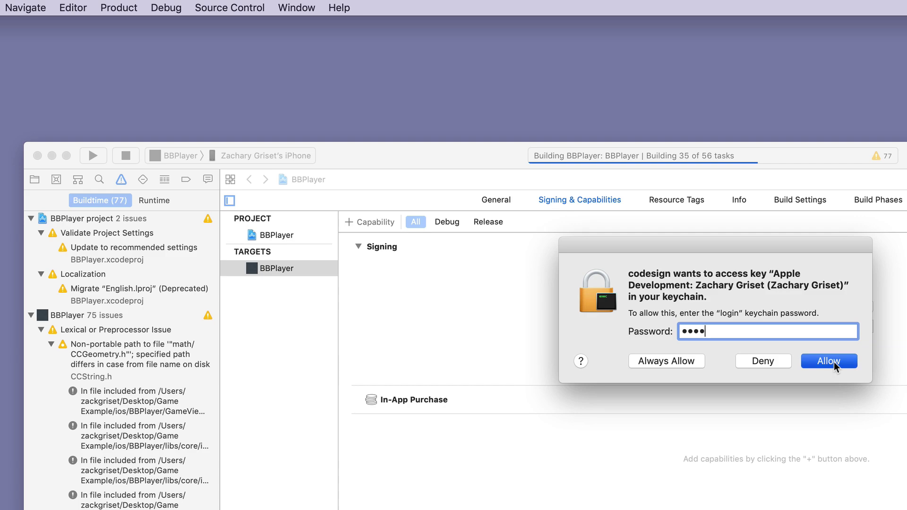